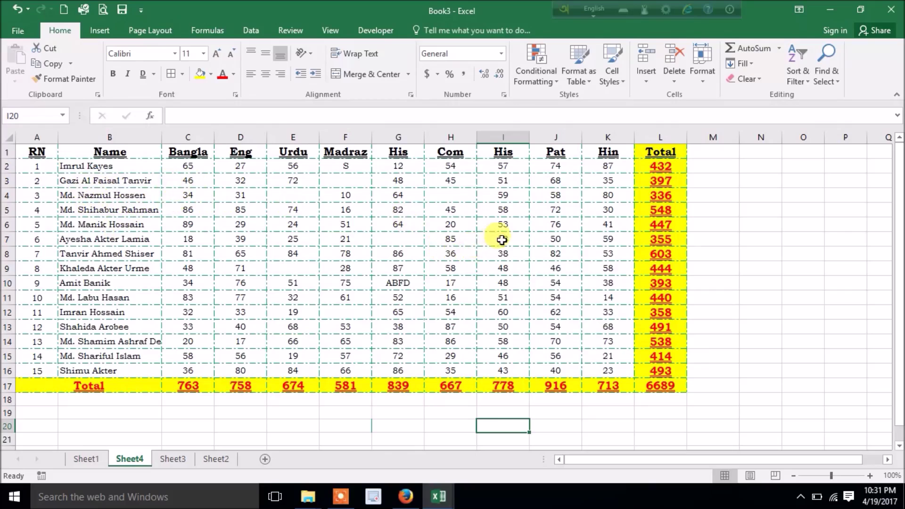
# - Change the borders of the whole marks table, A1:L17, to a thin solid line style
pyautogui.click(510, 178)
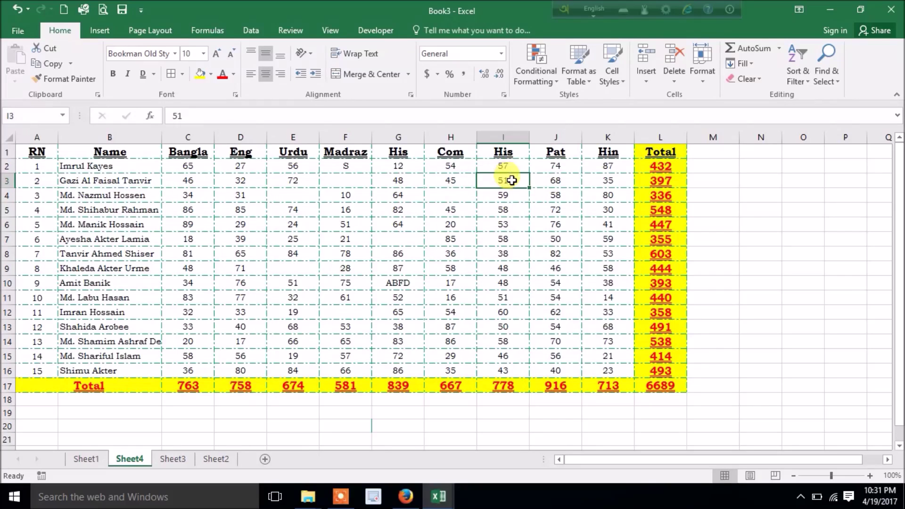
pyautogui.click(37, 150)
pyautogui.moveTo(188, 184); pyautogui.dragTo(657, 391)
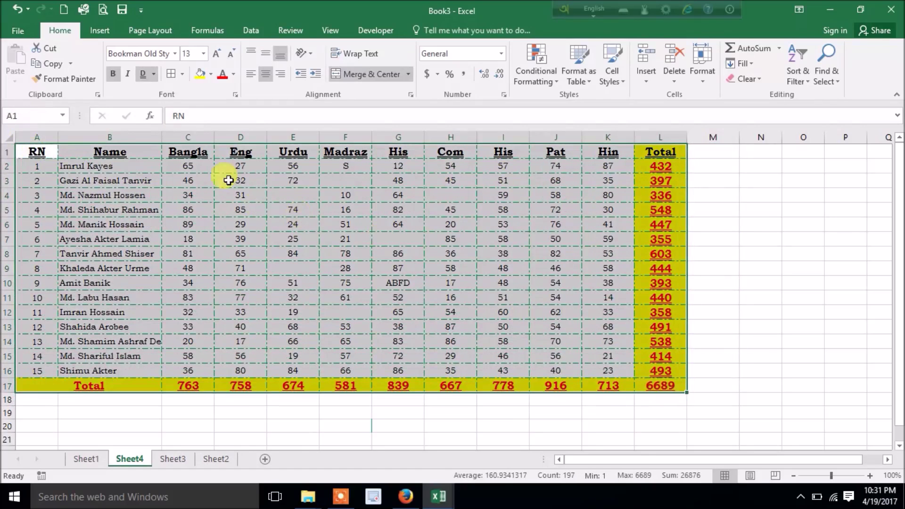
pyautogui.click(182, 74)
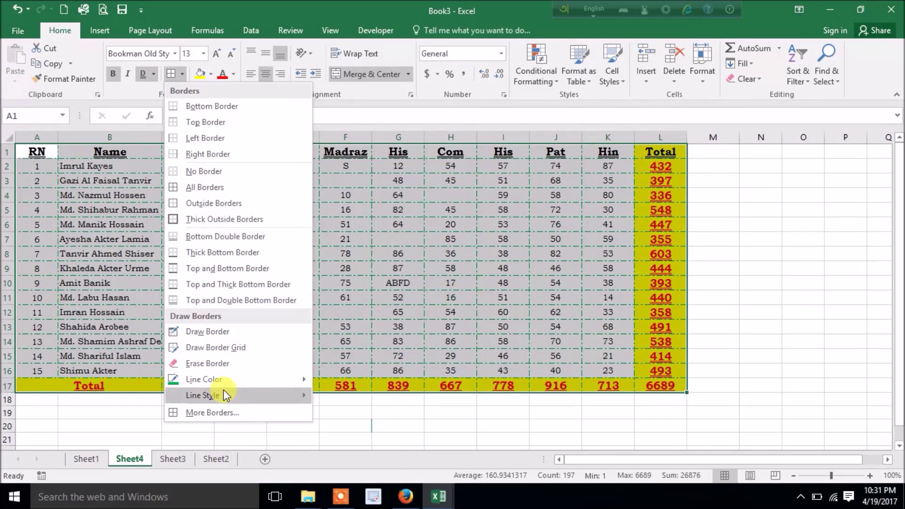
pyautogui.moveTo(235, 395)
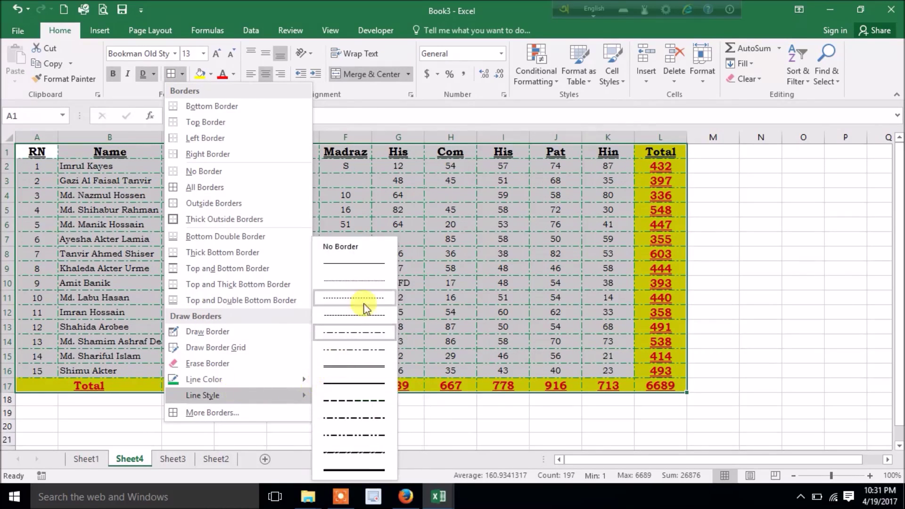
pyautogui.click(363, 262)
pyautogui.click(171, 74)
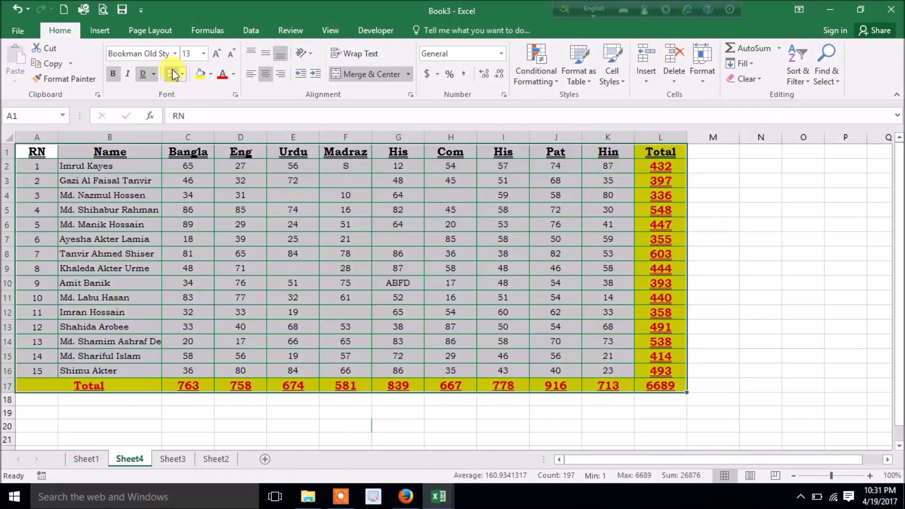
pyautogui.click(802, 254)
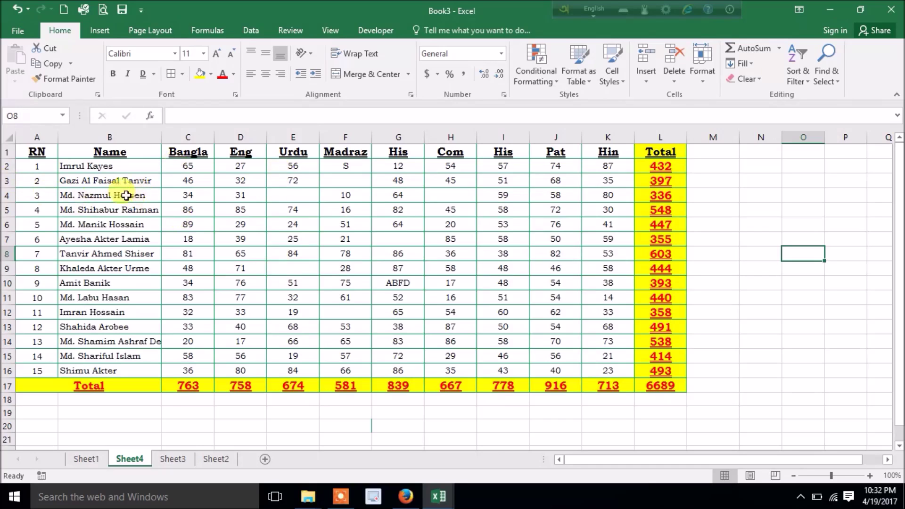
# - Set the Pat mark of the student with RN 2 in cell J3 to 88
pyautogui.click(94, 181)
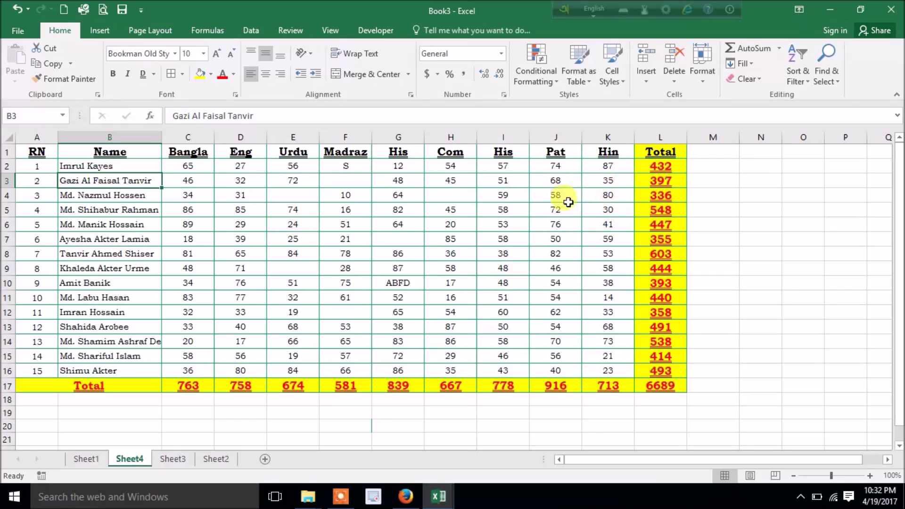
pyautogui.click(552, 179)
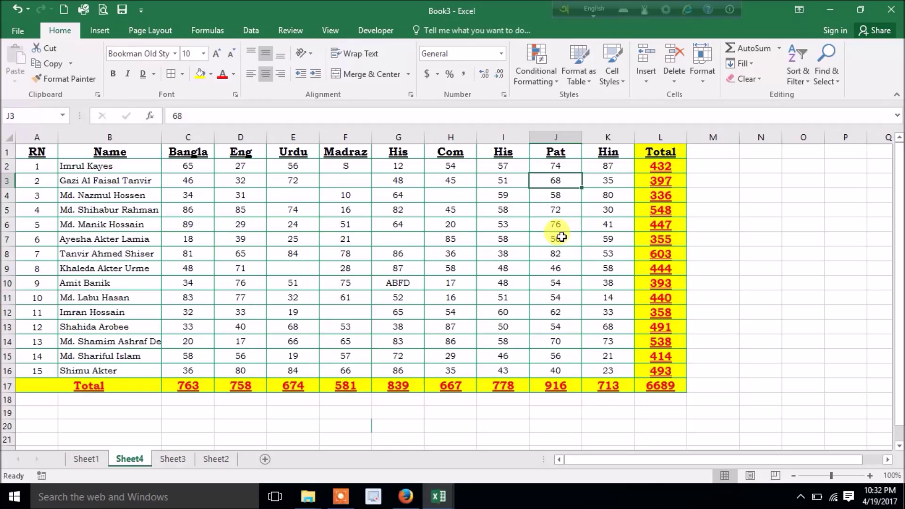
pyautogui.write('88')
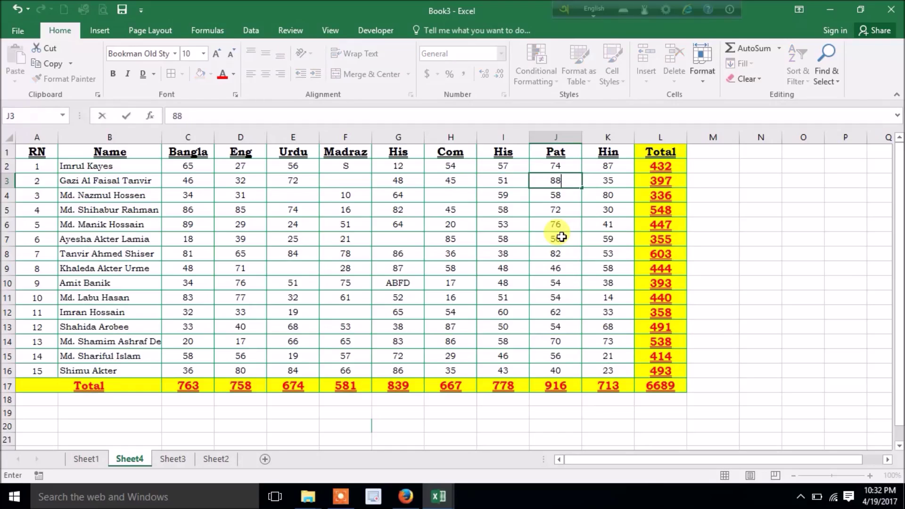
pyautogui.press('Return')
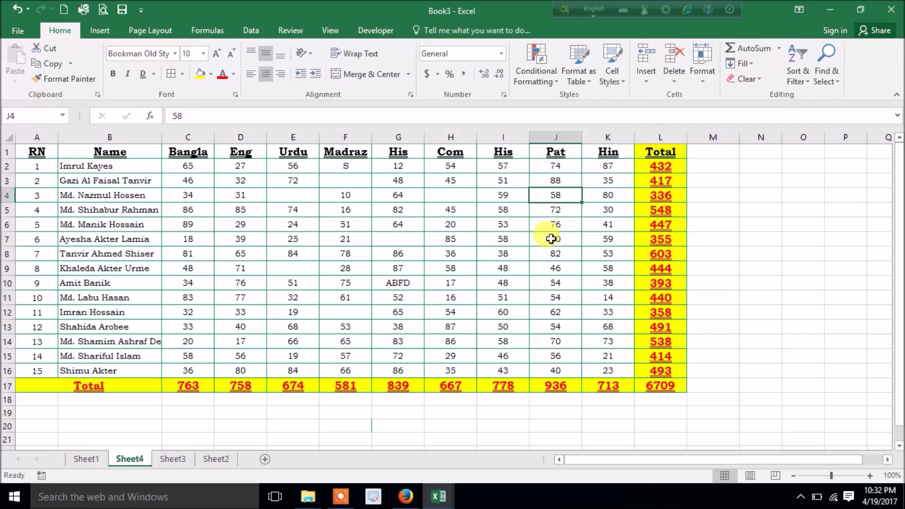
# - Add a comment to cell J3 reading "Previouly was 68, but teacher instructed to make it 88"
pyautogui.click(562, 181)
pyautogui.rightClick(567, 182)
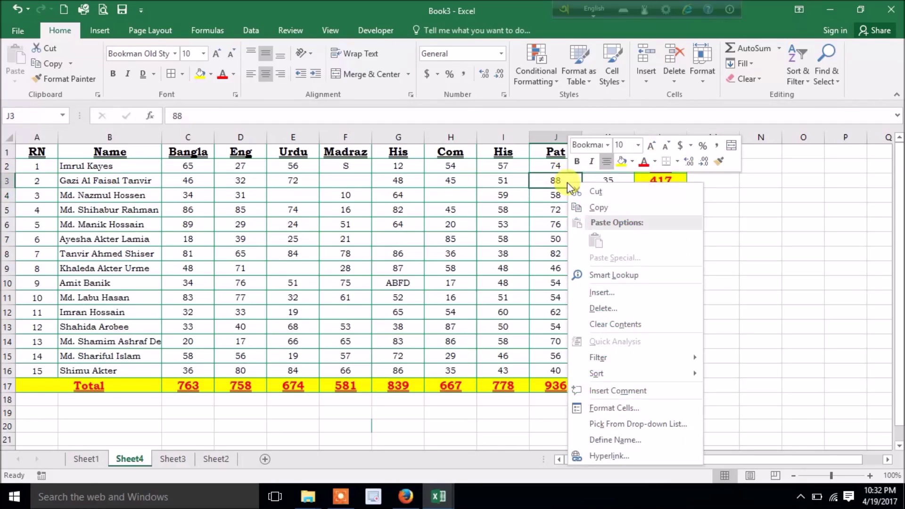
pyautogui.click(642, 393)
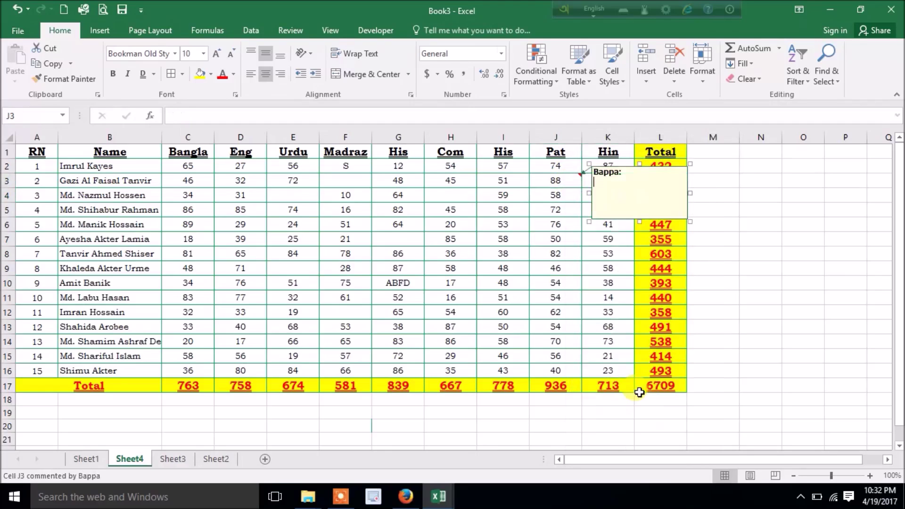
pyautogui.click(642, 174)
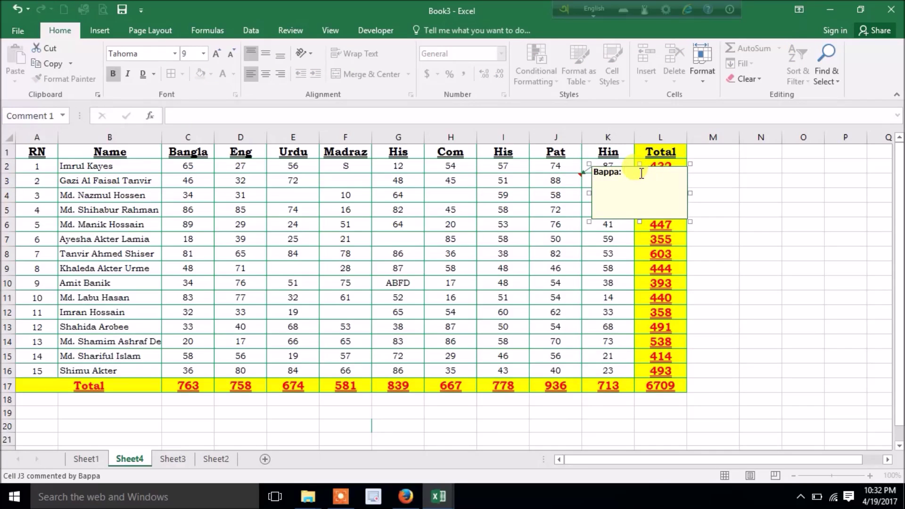
pyautogui.write('Previouly was 68, but yte')
pyautogui.press('BackSpace')
pyautogui.press('BackSpace')
pyautogui.press('BackSpace')
pyautogui.write('teacher instr')
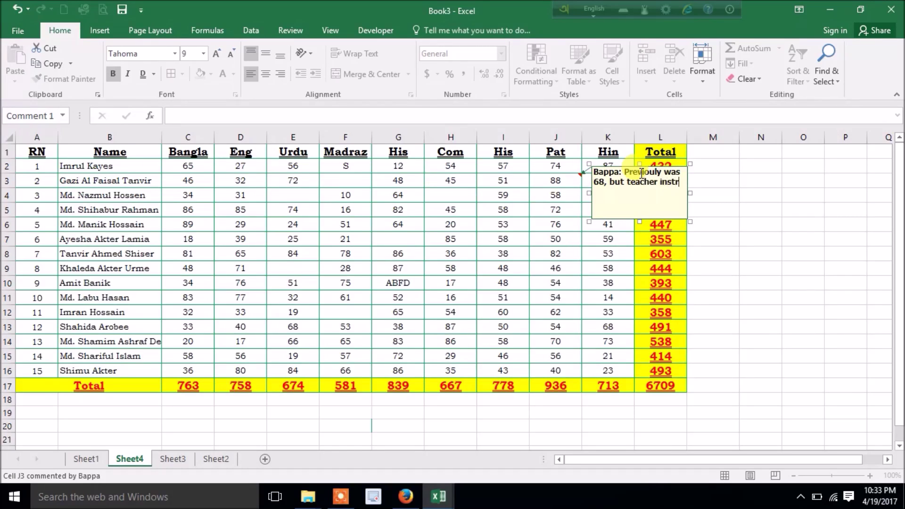
pyautogui.write('a')
pyautogui.press('BackSpace')
pyautogui.write('ucted to')
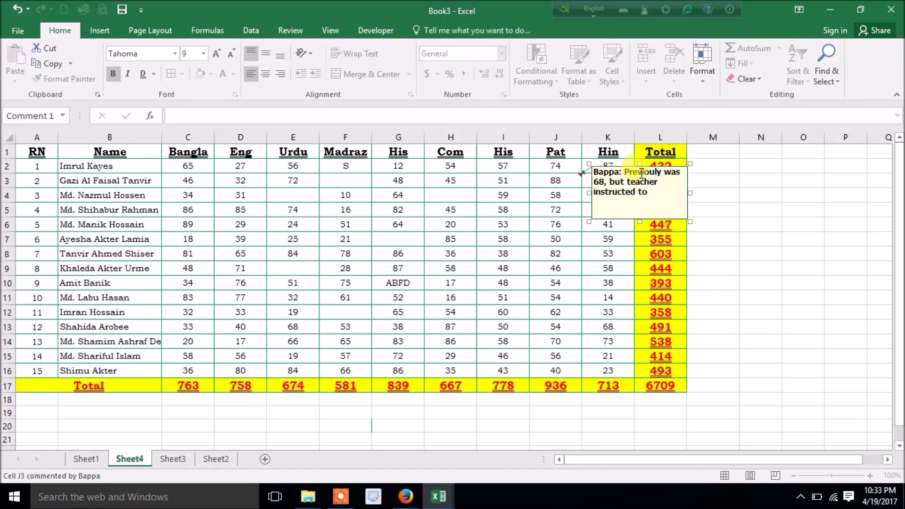
pyautogui.write(' make it 88')
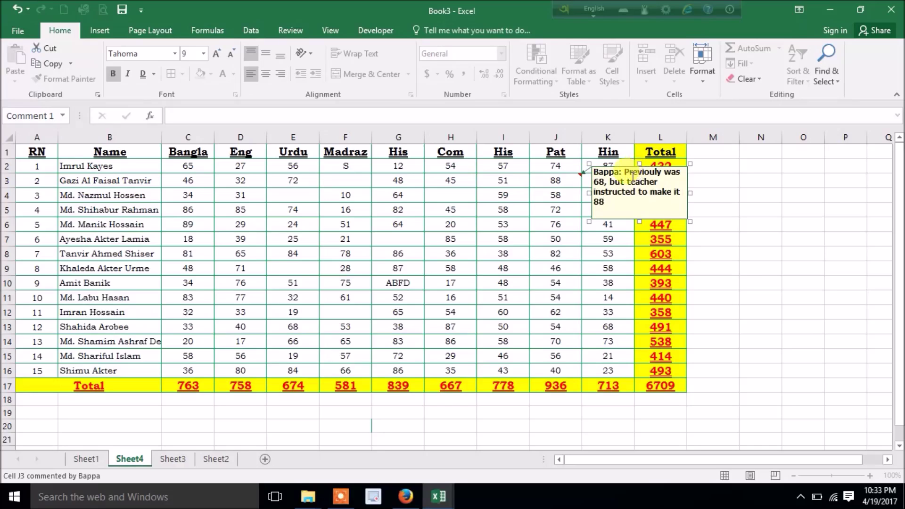
pyautogui.click(764, 216)
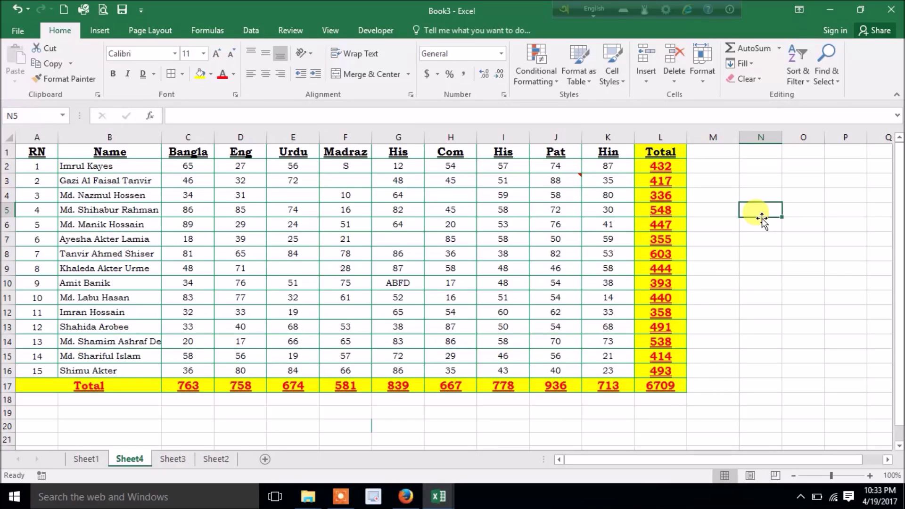
# - Display the comment attached to cell J3 and read its text
pyautogui.moveTo(554, 183)
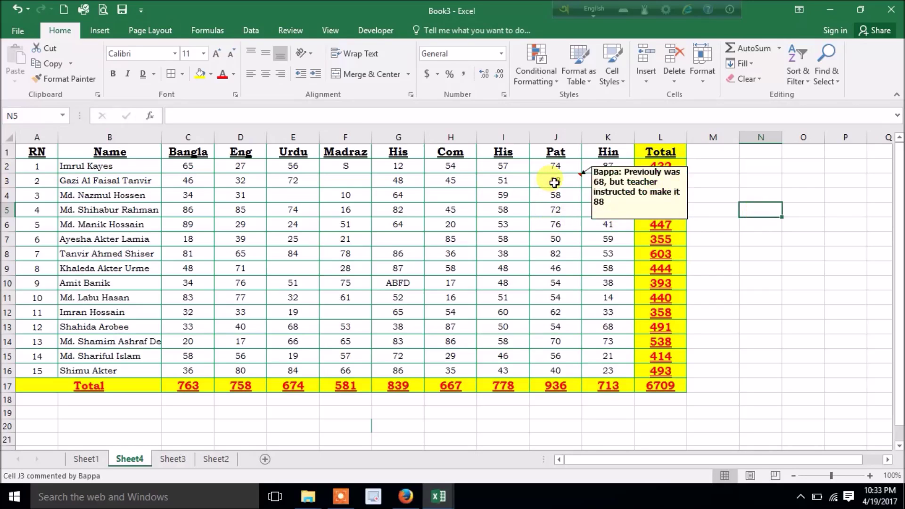
pyautogui.click(785, 298)
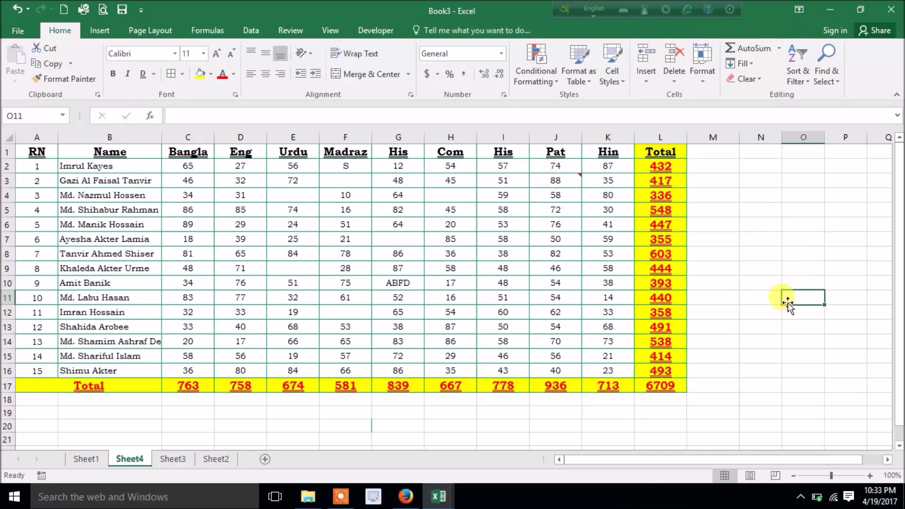
pyautogui.click(560, 181)
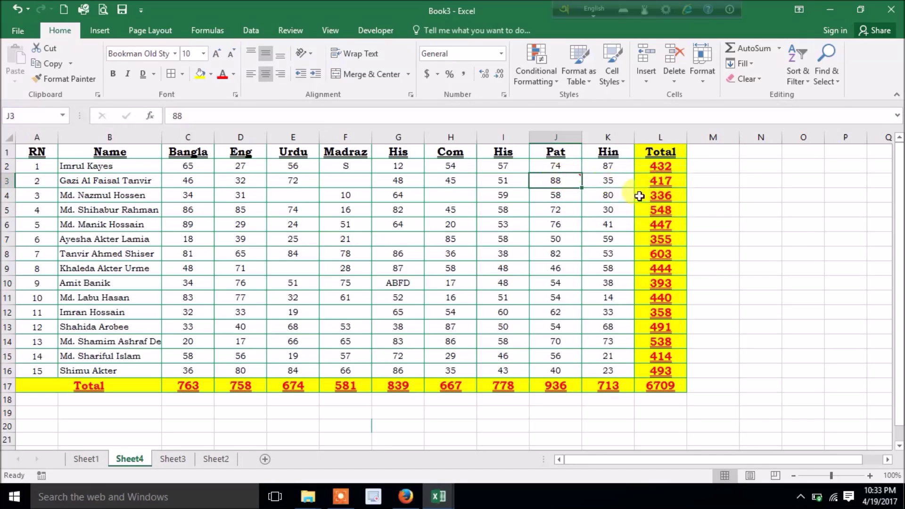
pyautogui.moveTo(569, 178)
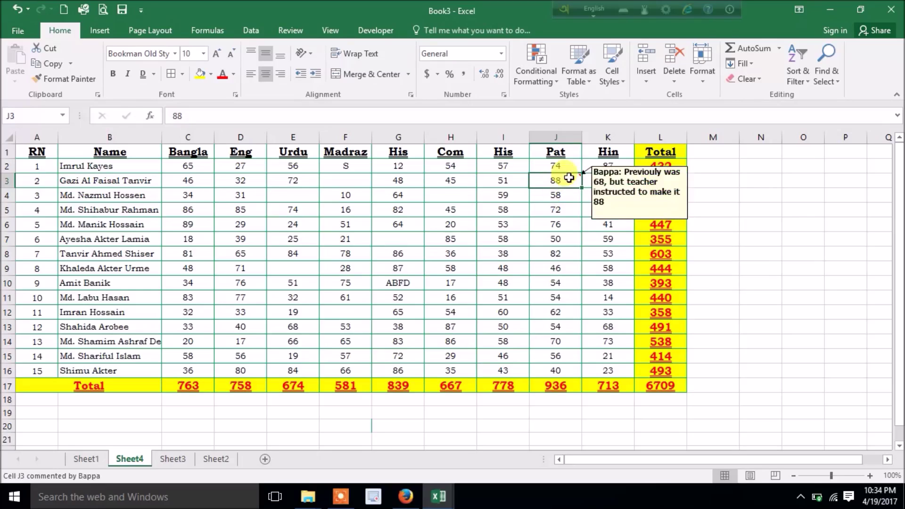
pyautogui.click(797, 249)
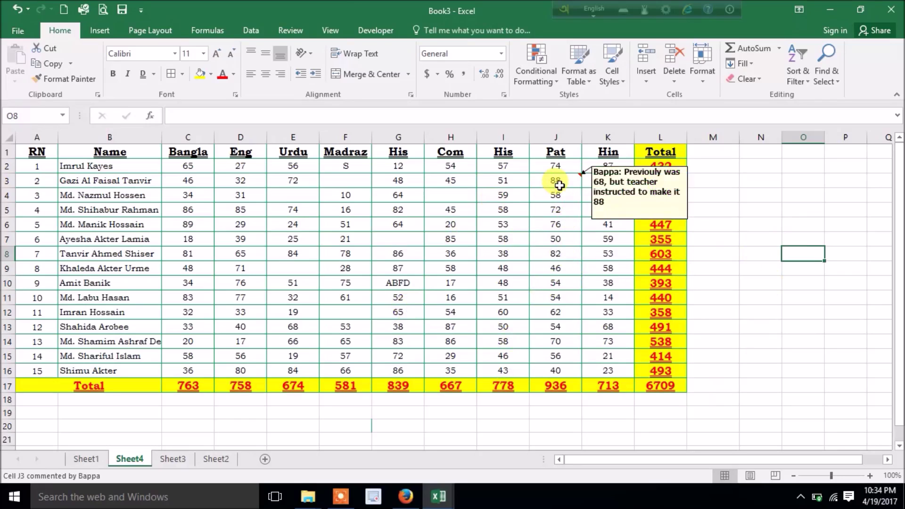
pyautogui.click(757, 283)
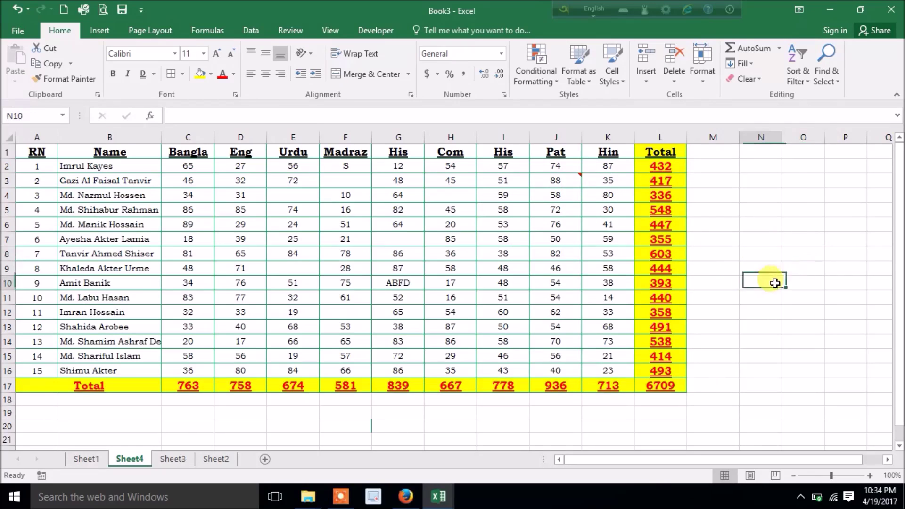
# - Edit the comment on cell J3 by inserting "the marks" before "was 68"
pyautogui.moveTo(557, 183)
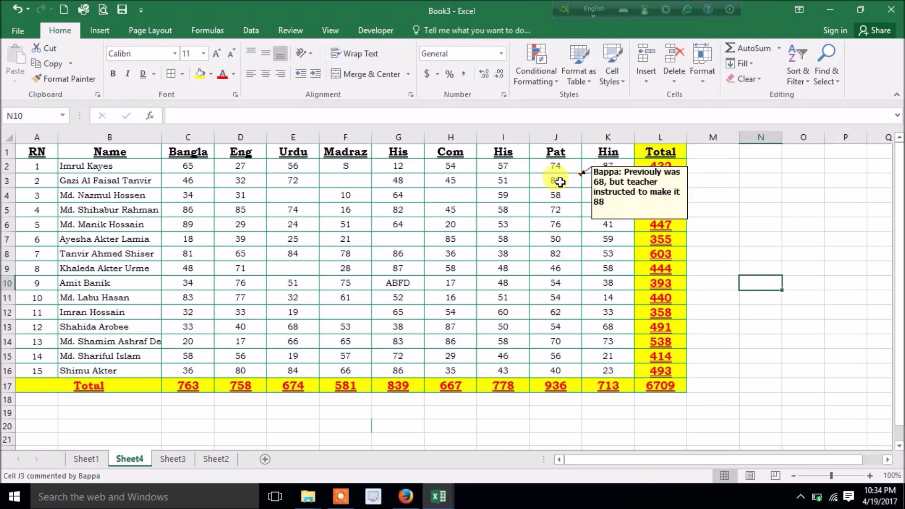
pyautogui.rightClick(560, 182)
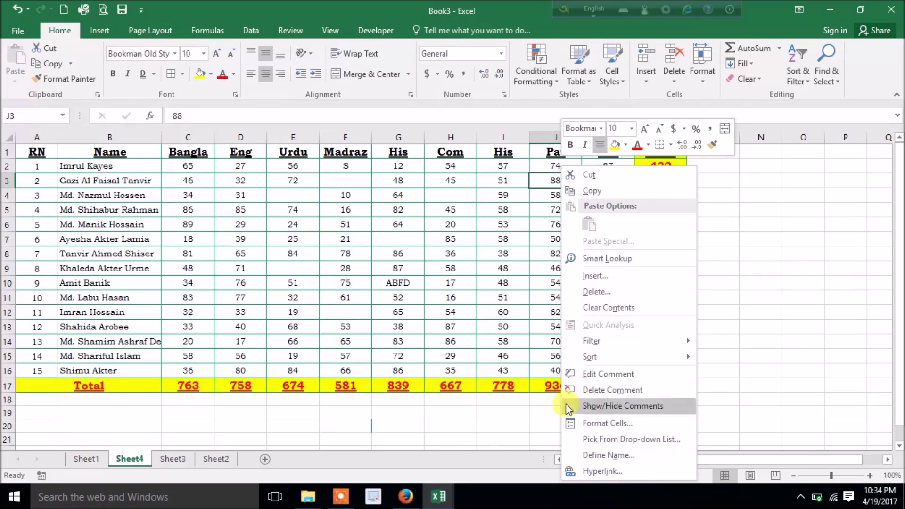
pyautogui.click(598, 377)
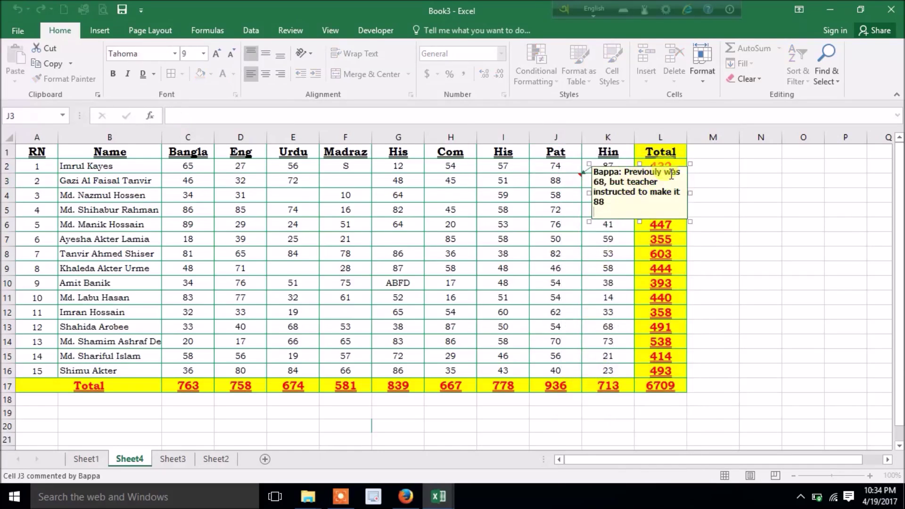
pyautogui.press('Escape')
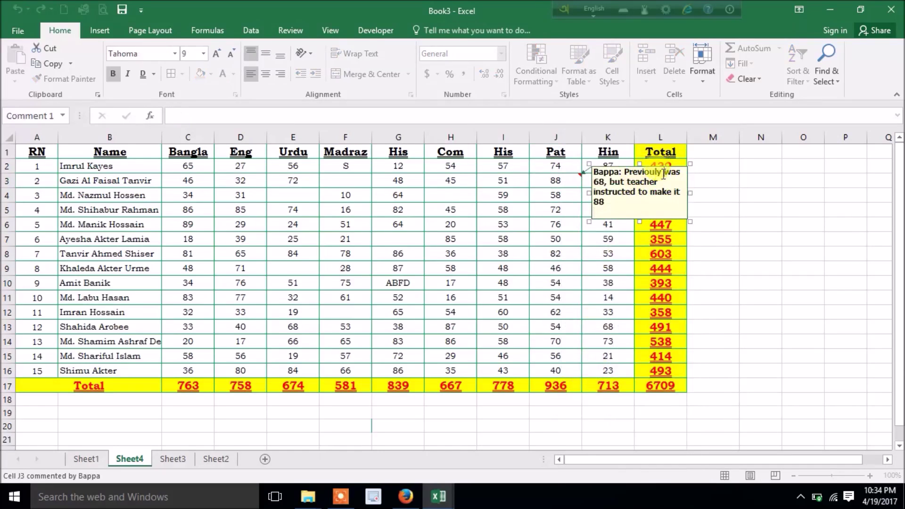
pyautogui.click(665, 172)
pyautogui.write('the m')
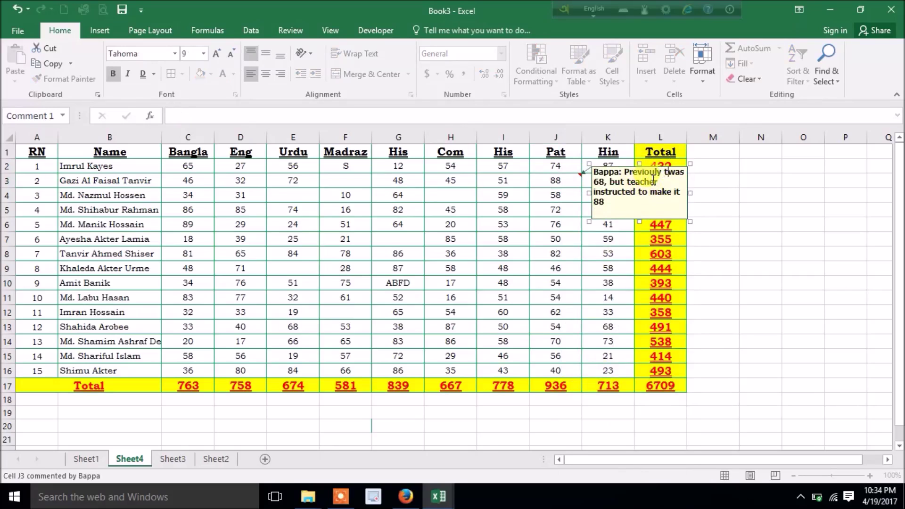
pyautogui.write('ks')
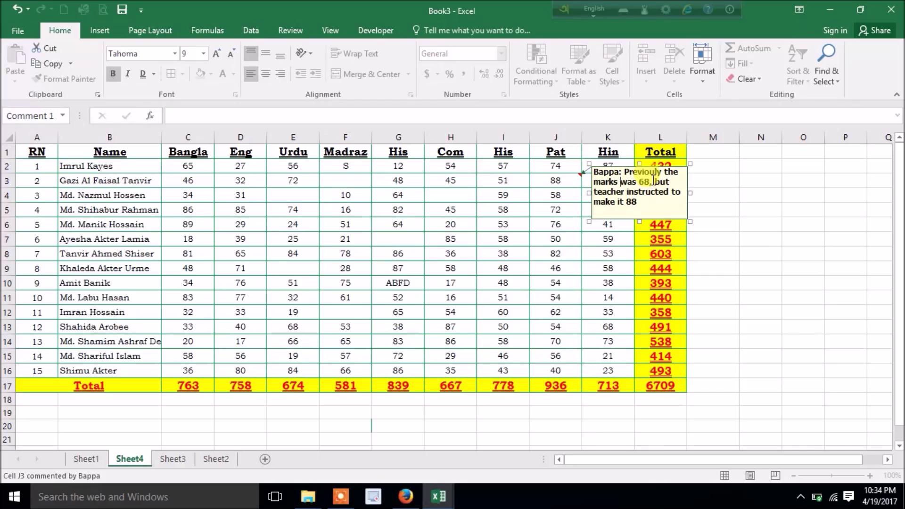
pyautogui.click(750, 253)
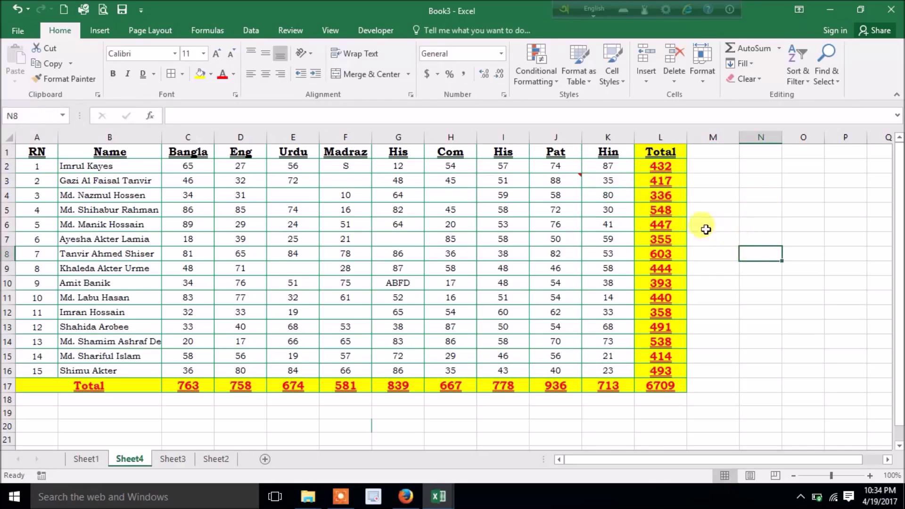
pyautogui.moveTo(560, 179)
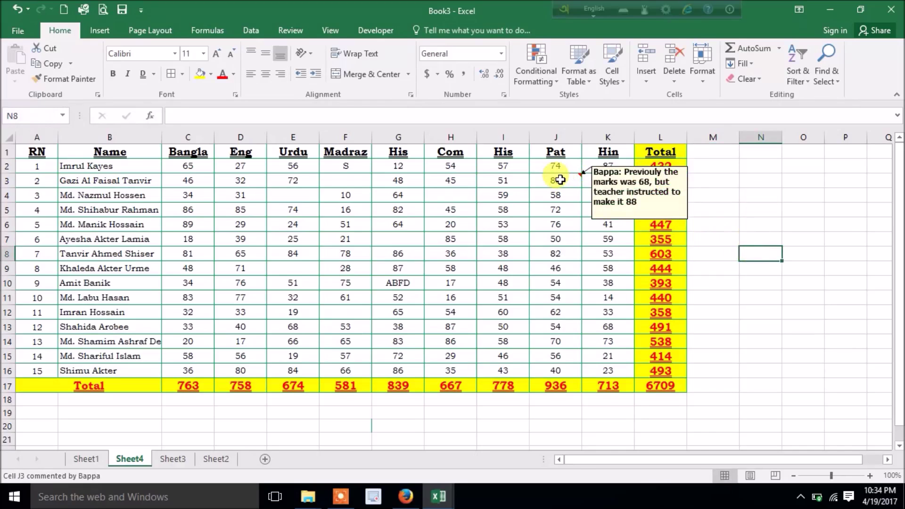
pyautogui.rightClick(560, 179)
pyautogui.click(808, 296)
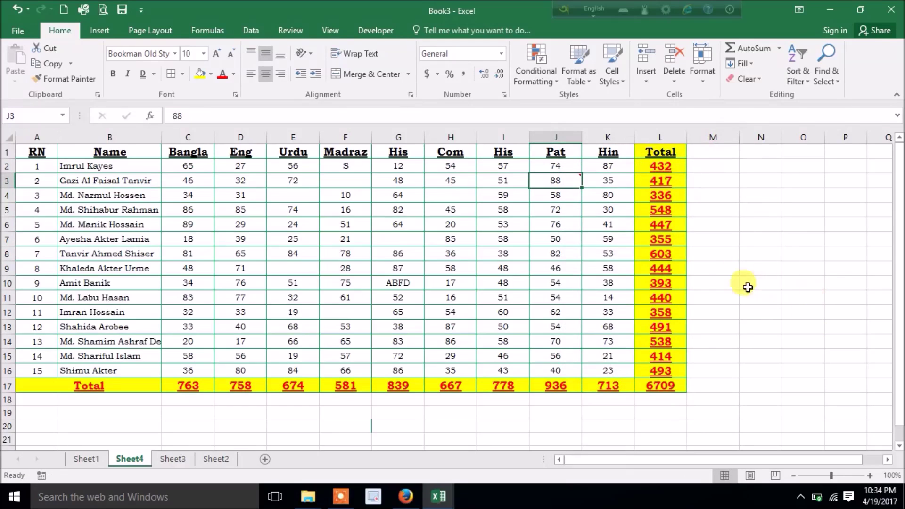
pyautogui.rightClick(555, 179)
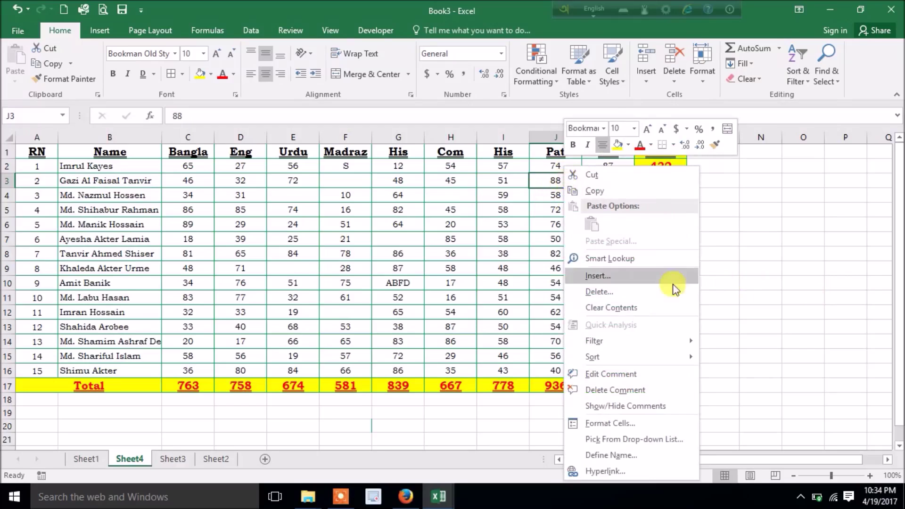
pyautogui.click(730, 341)
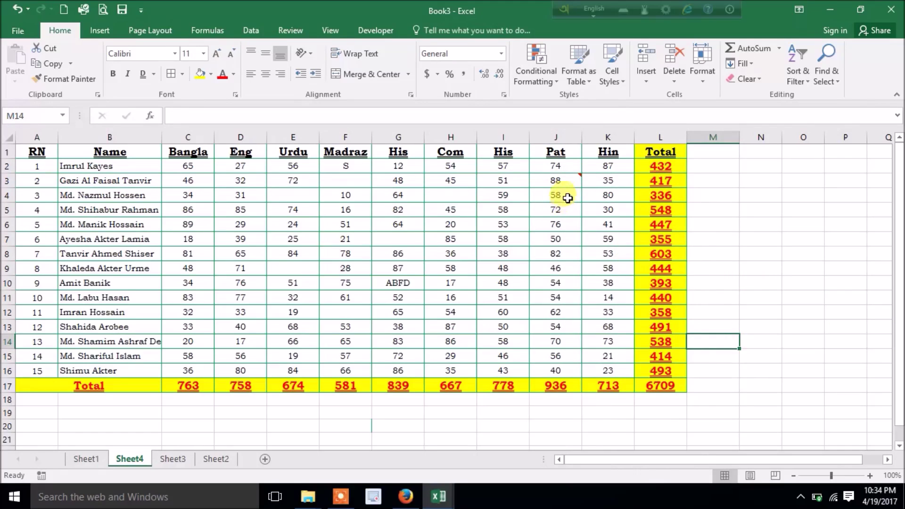
# - Keep the comment on cell J3 displayed and move its box clear of the table, beside the Total column at rows 3 to 6
pyautogui.rightClick(570, 178)
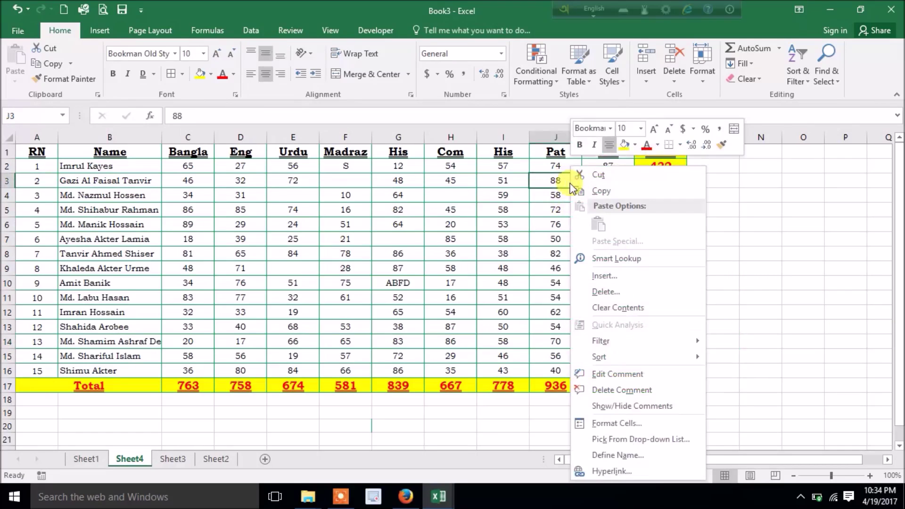
pyautogui.click(598, 406)
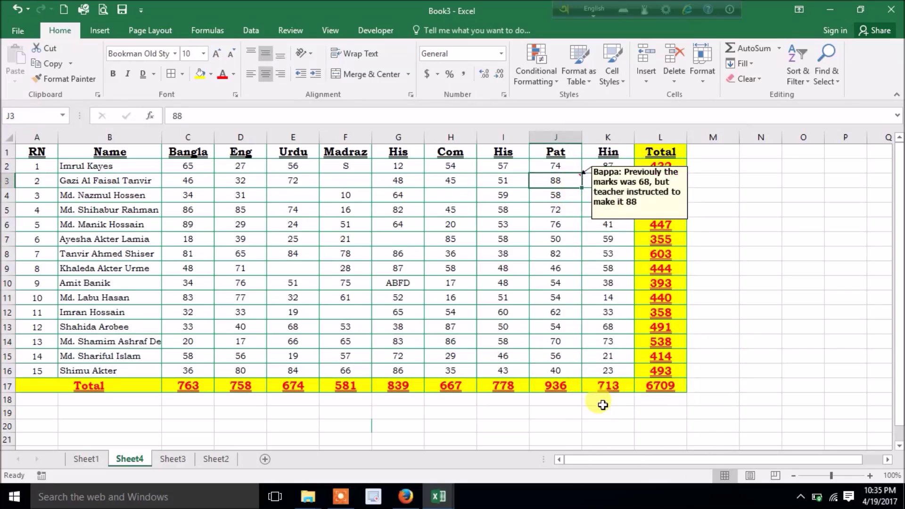
pyautogui.click(744, 265)
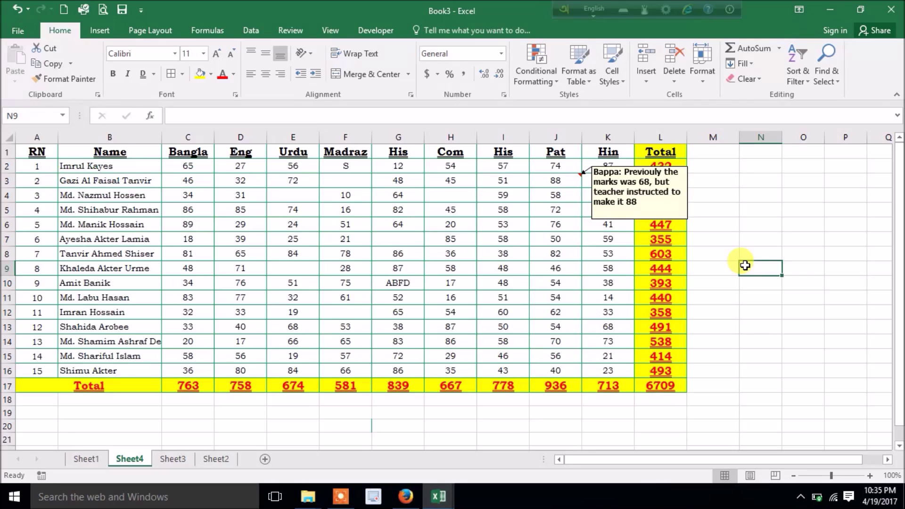
pyautogui.click(703, 200)
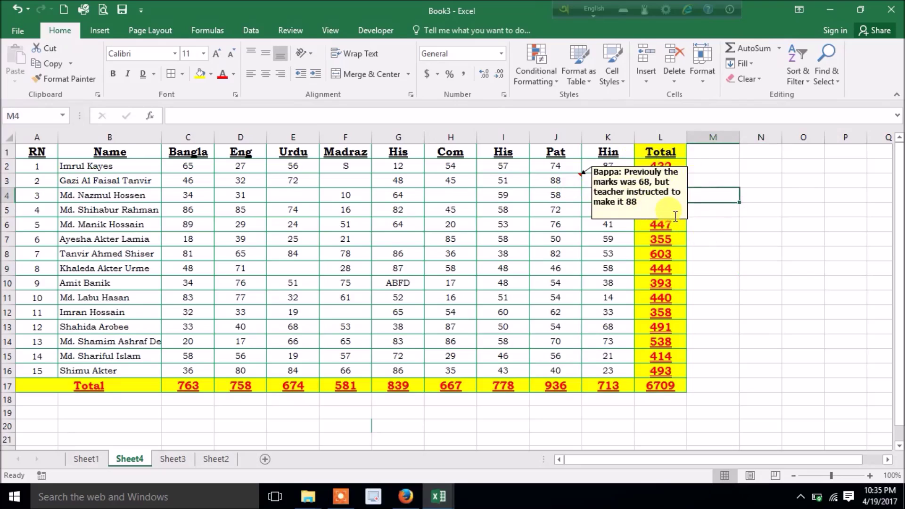
pyautogui.moveTo(678, 221); pyautogui.dragTo(798, 415)
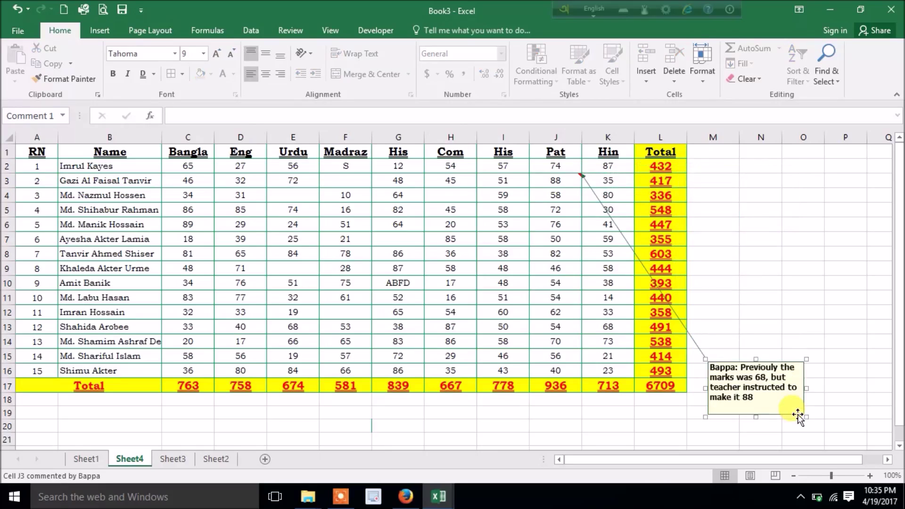
pyautogui.moveTo(781, 362); pyautogui.dragTo(764, 171)
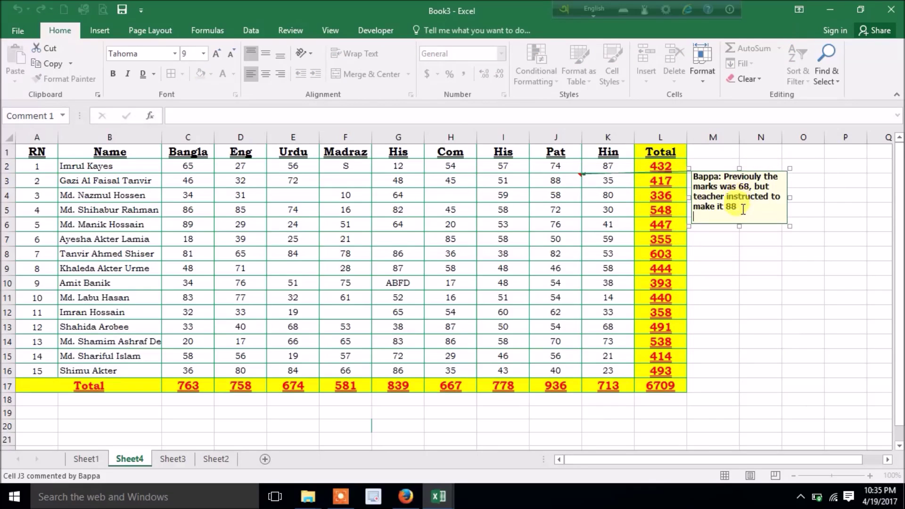
# - Remove the bold formatting from all the text in the comment on cell J3
pyautogui.moveTo(738, 208); pyautogui.dragTo(695, 164)
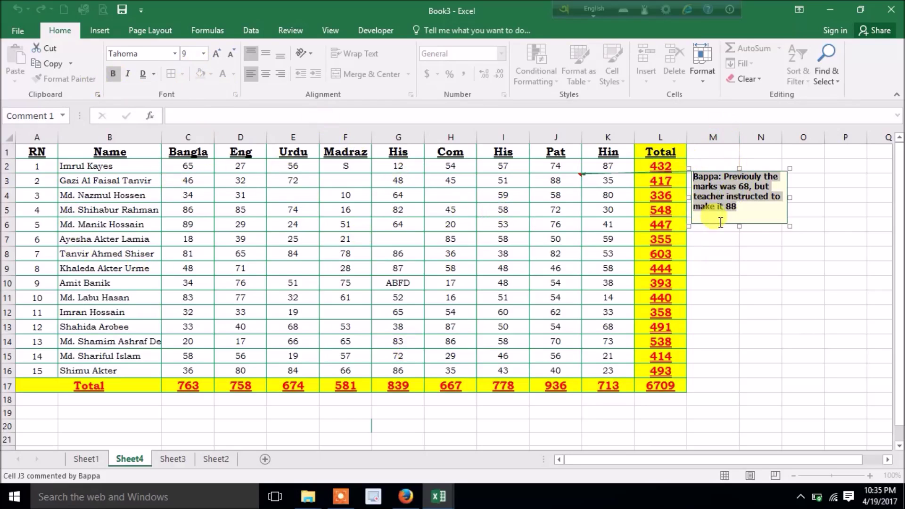
pyautogui.click(766, 283)
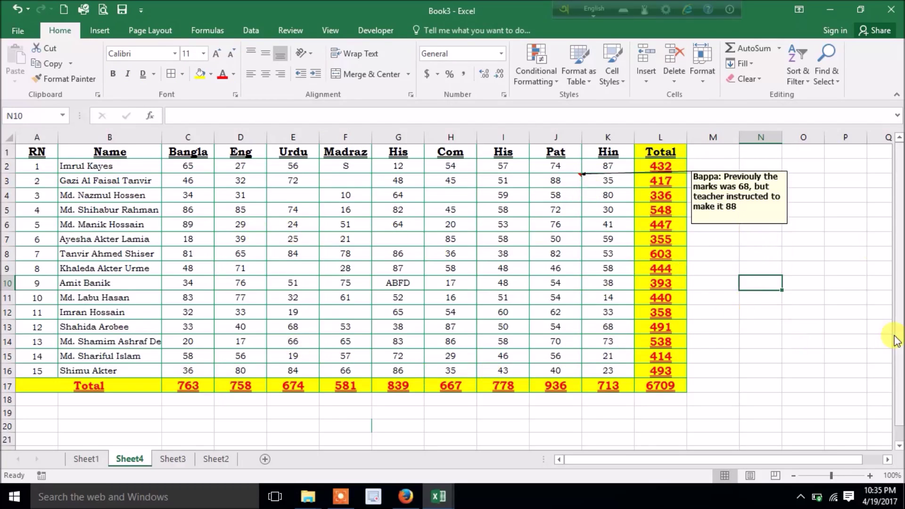
pyautogui.click(731, 202)
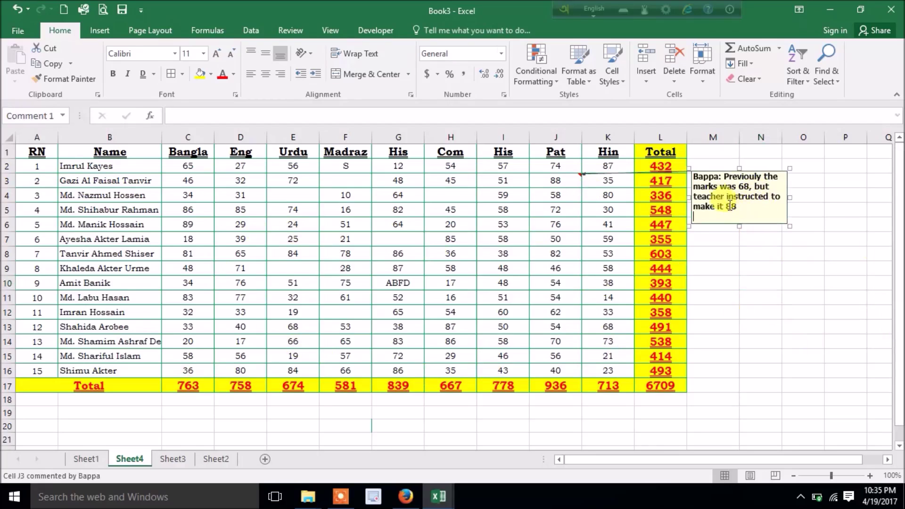
pyautogui.moveTo(737, 207); pyautogui.dragTo(685, 176)
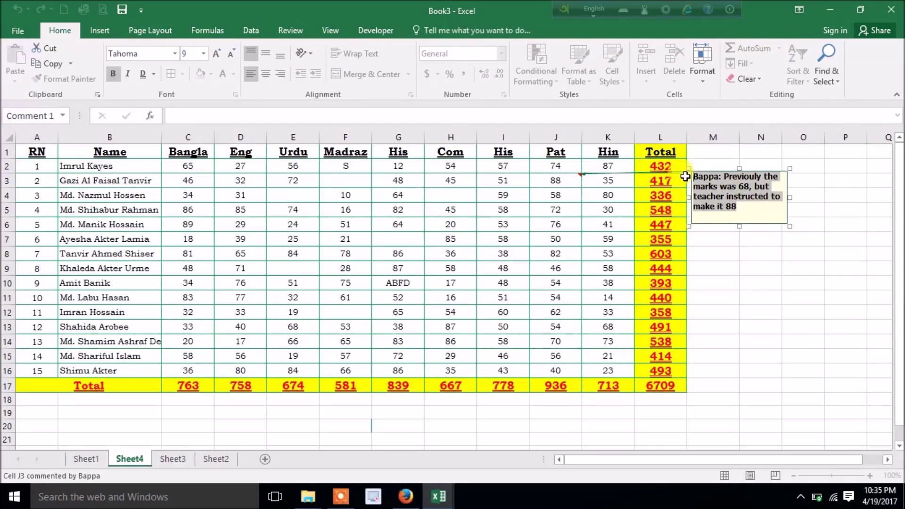
pyautogui.hotkey('ctrl', 'b')
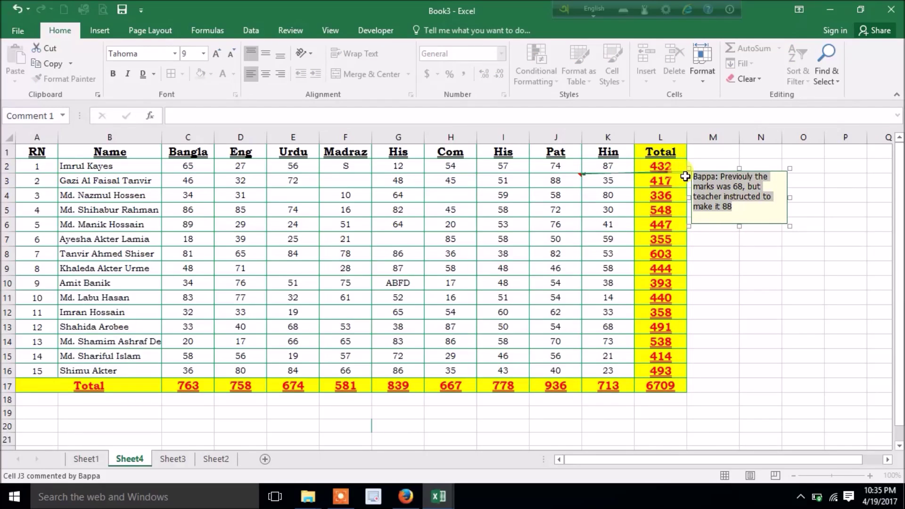
pyautogui.click(800, 264)
# - Make the comment box of cell J3 slightly narrower and shorter so it fits its text more closely
pyautogui.click(768, 212)
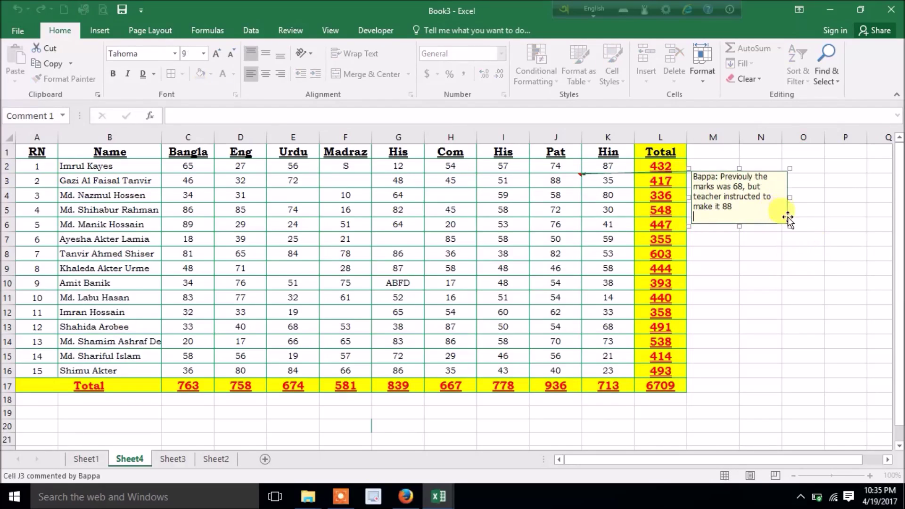
pyautogui.moveTo(790, 198); pyautogui.dragTo(776, 191)
pyautogui.moveTo(732, 226)
pyautogui.mouseDown()
pyautogui.moveTo(739, 208)
pyautogui.moveTo(732, 223)
pyautogui.mouseUp()
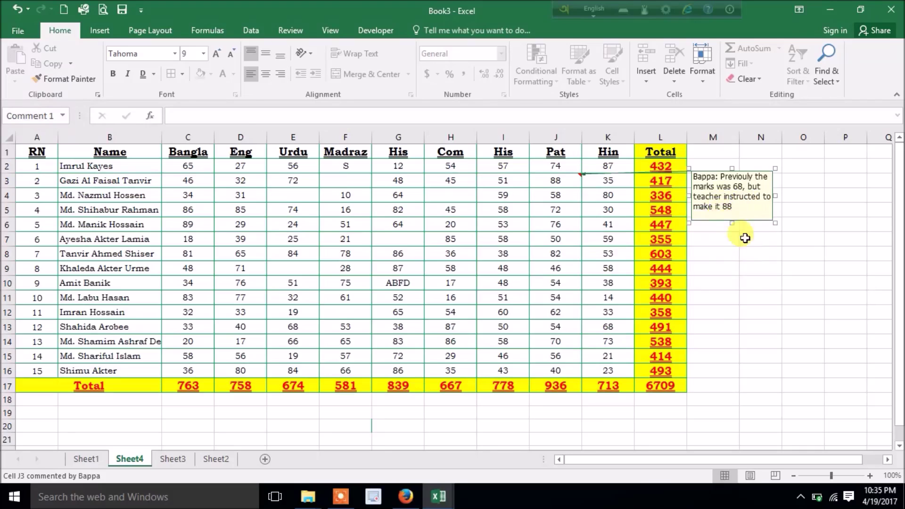
pyautogui.click(775, 282)
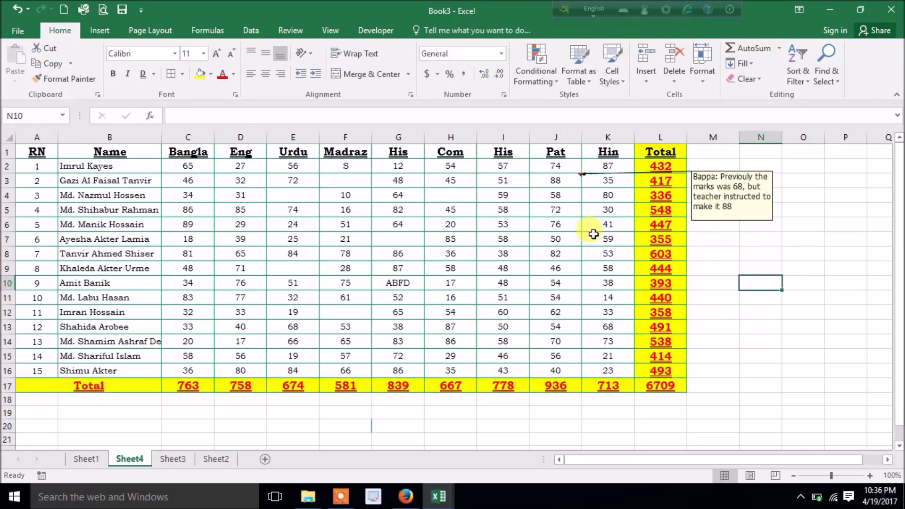
# - Hide the comment on cell J3
pyautogui.click(558, 236)
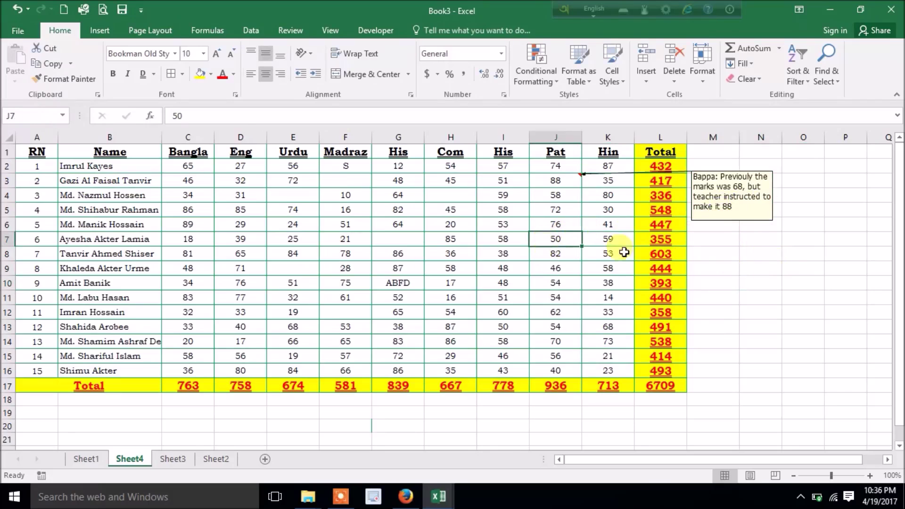
pyautogui.click(291, 30)
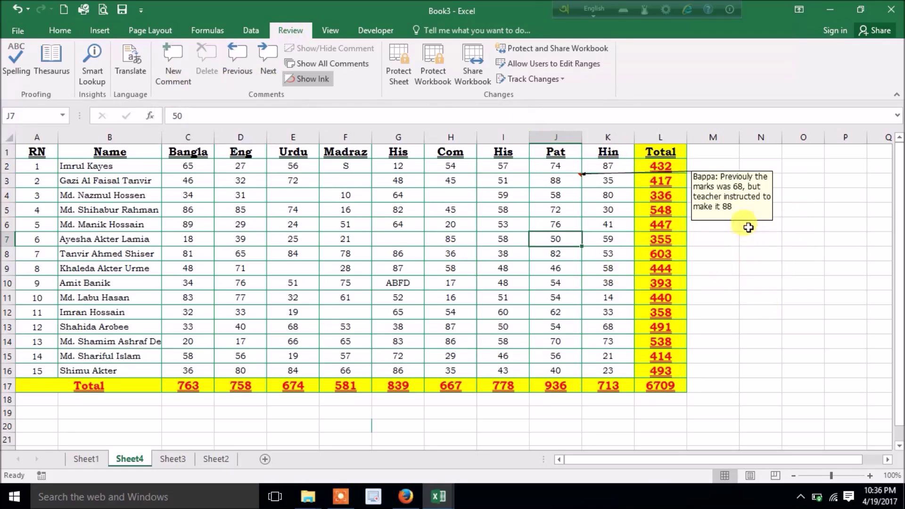
pyautogui.rightClick(563, 180)
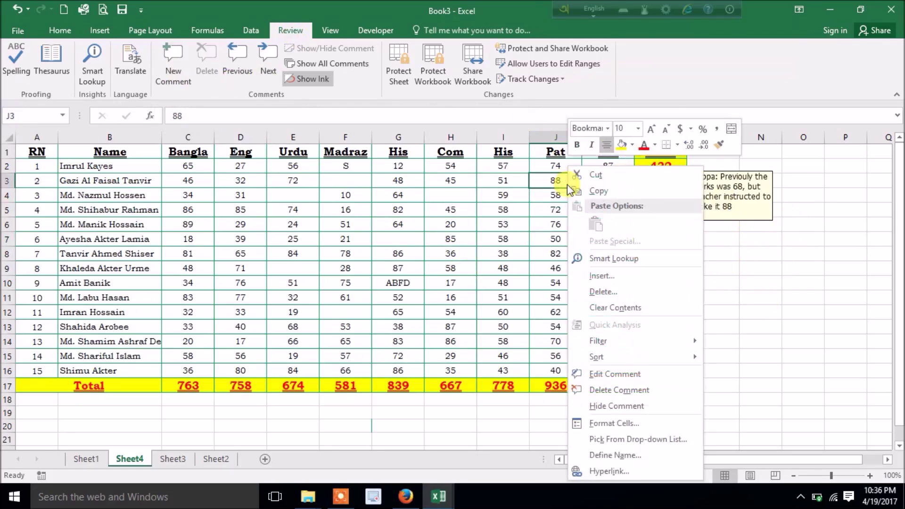
pyautogui.click(599, 405)
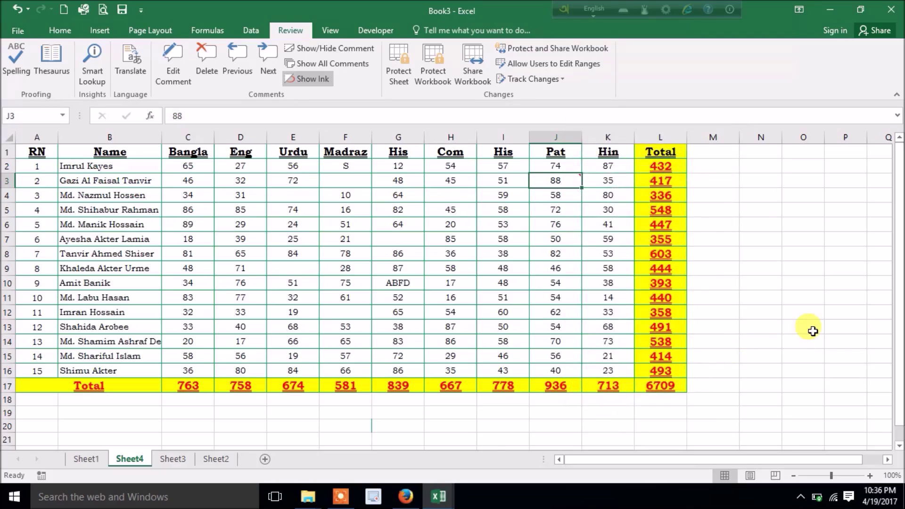
pyautogui.click(792, 257)
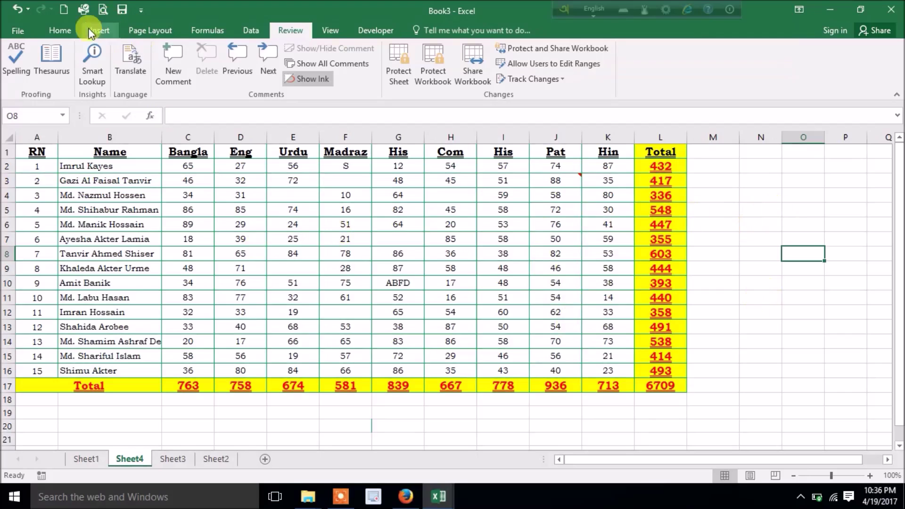
pyautogui.click(70, 32)
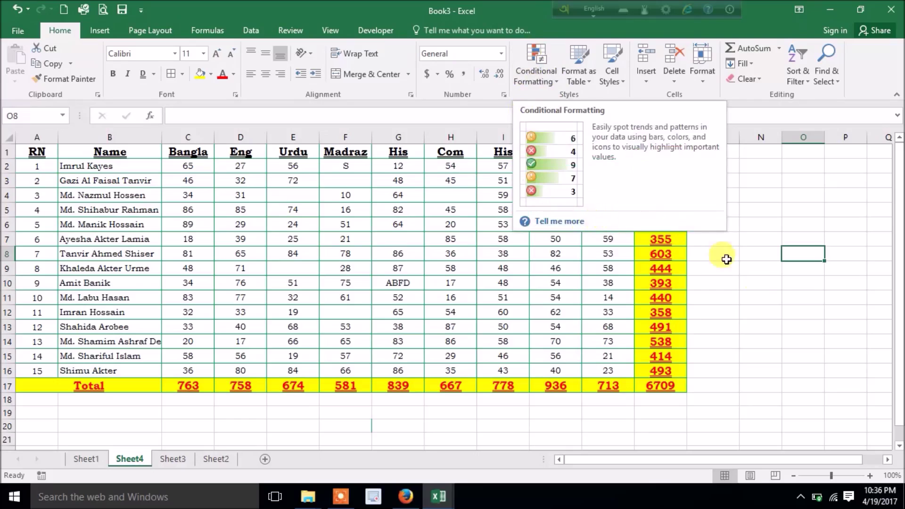
pyautogui.click(762, 327)
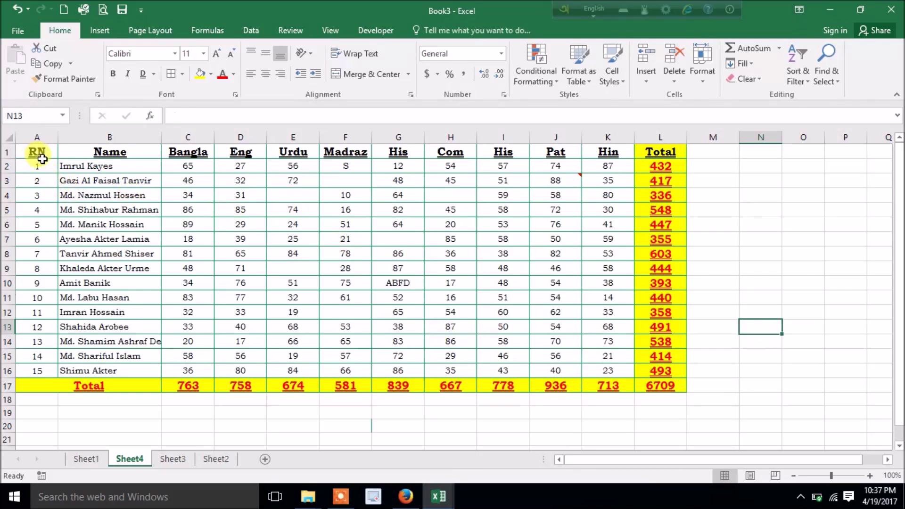
pyautogui.moveTo(38, 163); pyautogui.dragTo(661, 386)
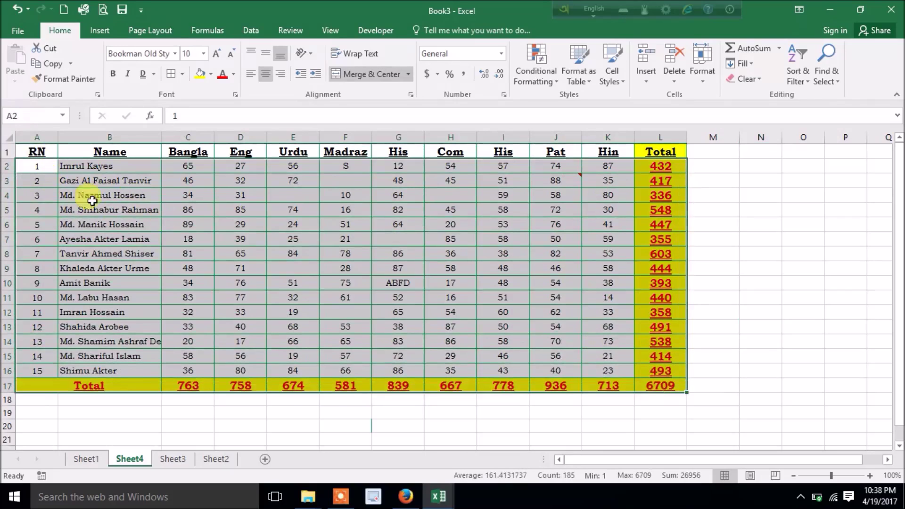
pyautogui.moveTo(33, 150); pyautogui.dragTo(655, 391)
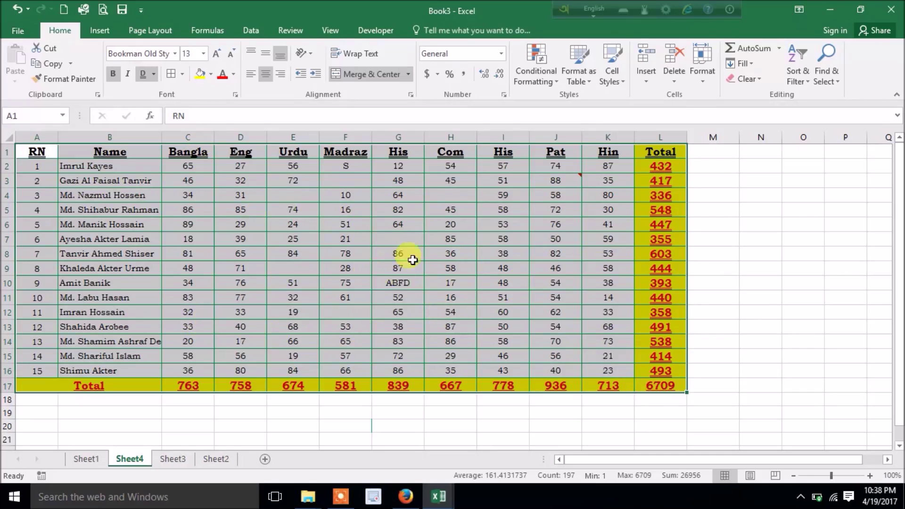
pyautogui.click(821, 266)
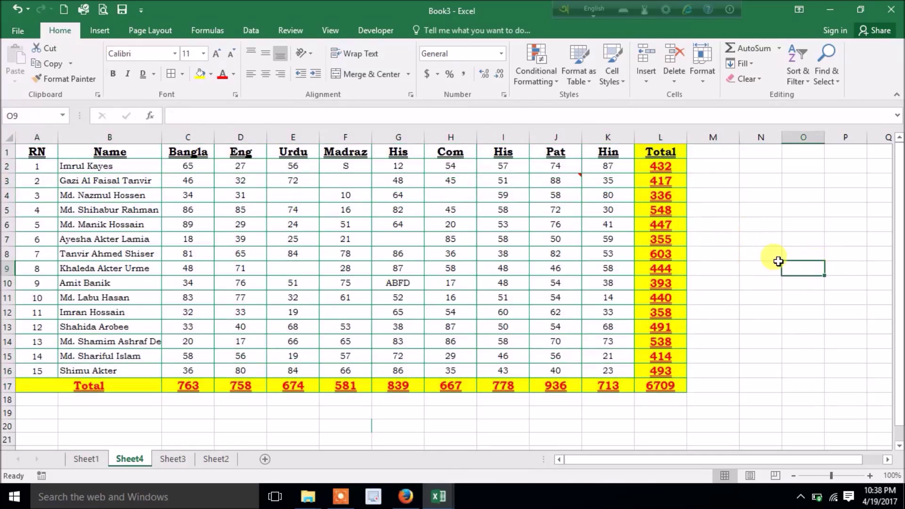
# - Switch to Firefox and view the Excel Friend YouTube channel and the Share Your Knowledge Facebook page
pyautogui.click(405, 496)
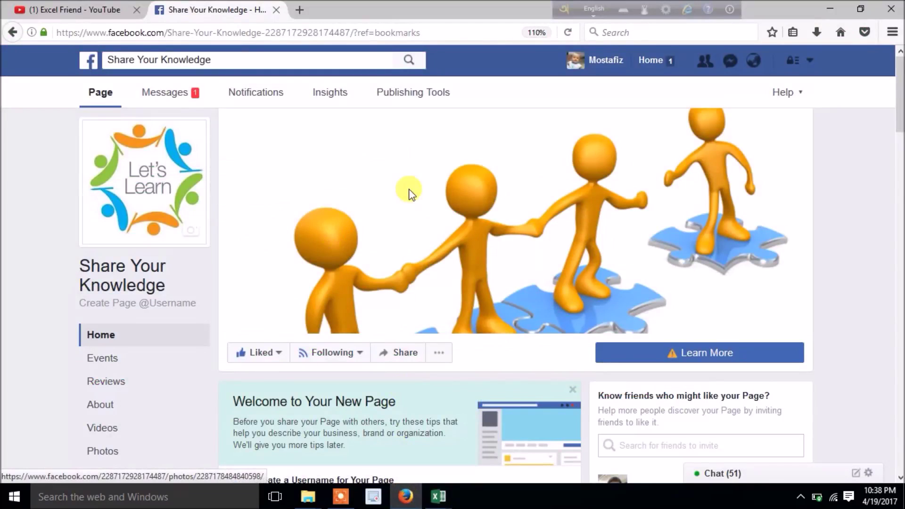
pyautogui.click(94, 11)
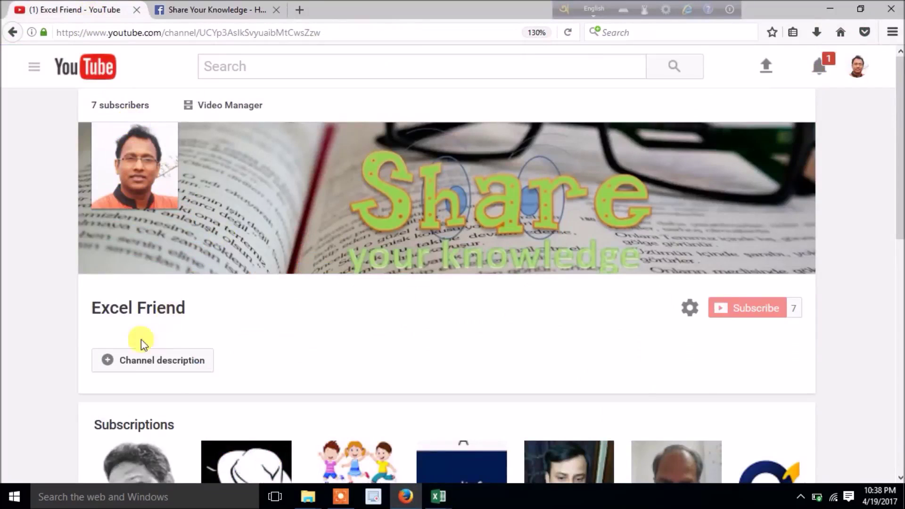
pyautogui.click(197, 11)
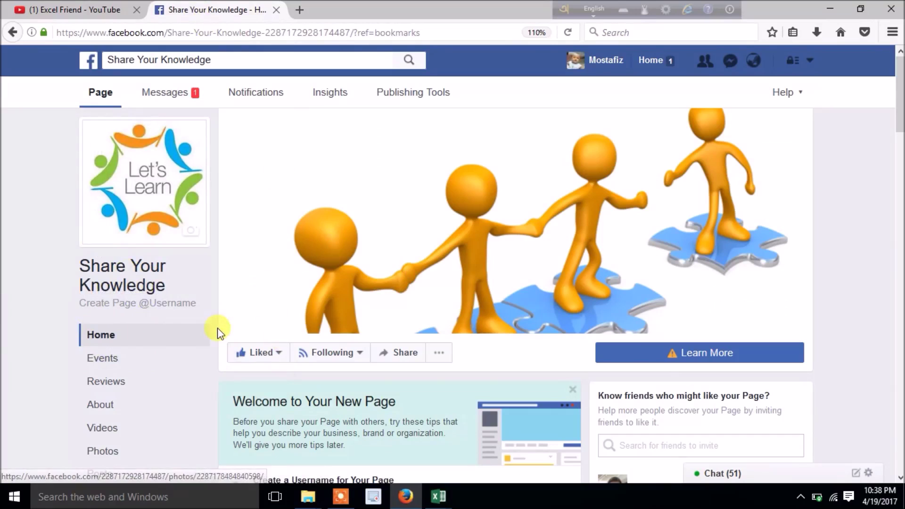
pyautogui.moveTo(183, 173)
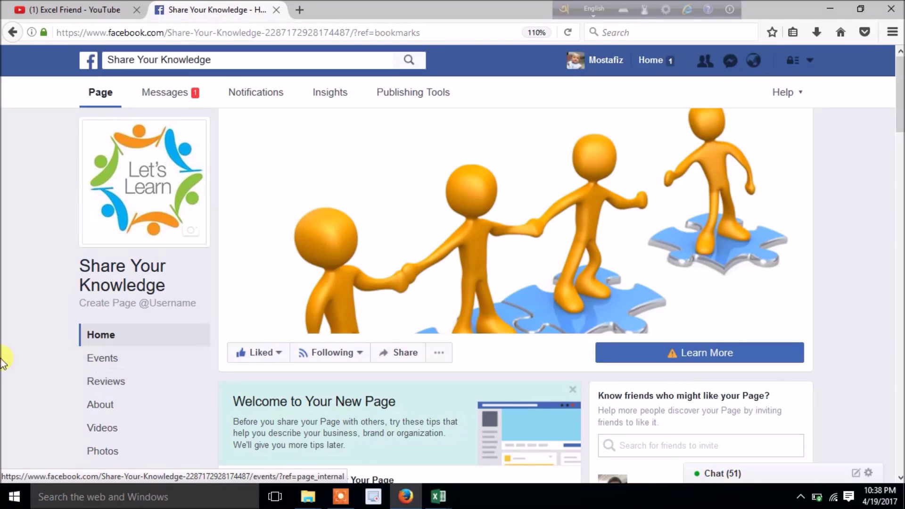
pyautogui.click(342, 496)
pyautogui.click(518, 475)
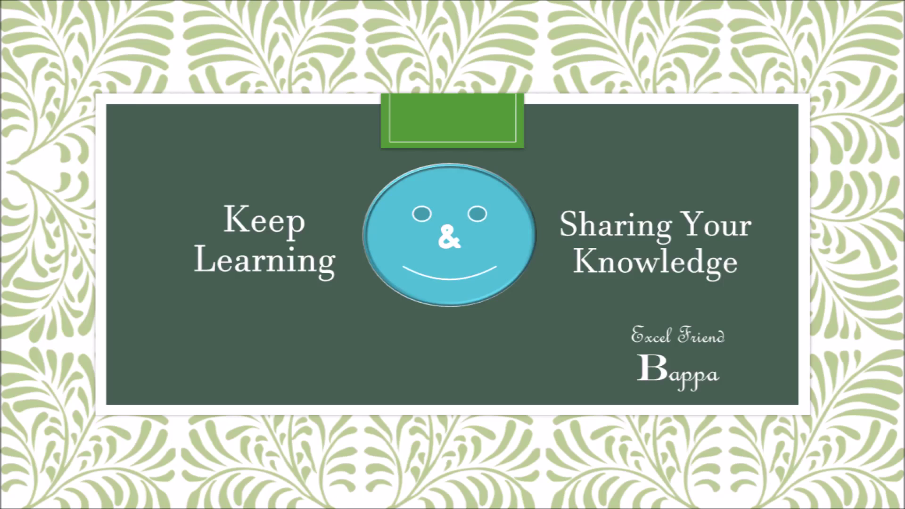